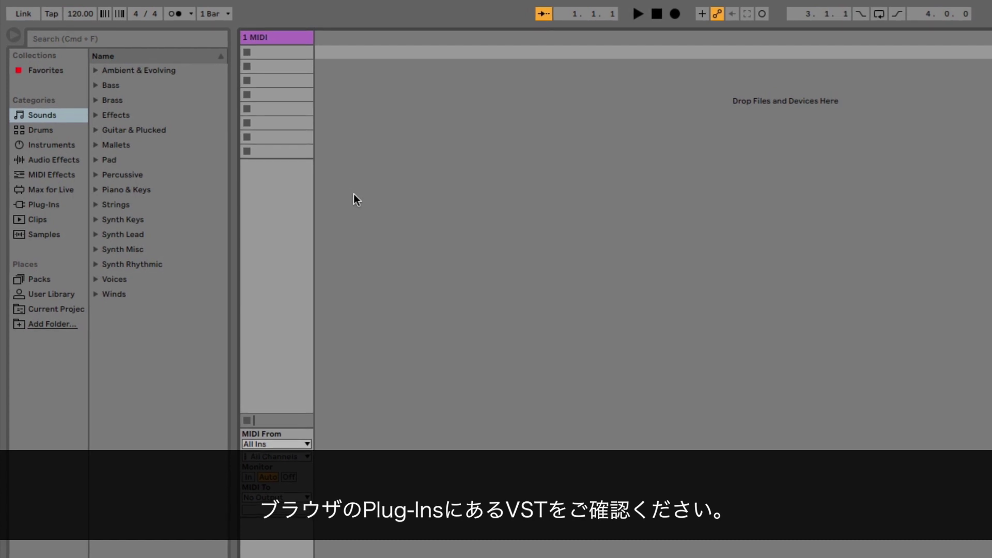
Step: Drag the Maschine 2 VST from the Plug-Ins browser onto the MIDI track
{"action": "left_click", "coordinate": [57, 210]}
{"action": "left_click", "coordinate": [97, 86]}
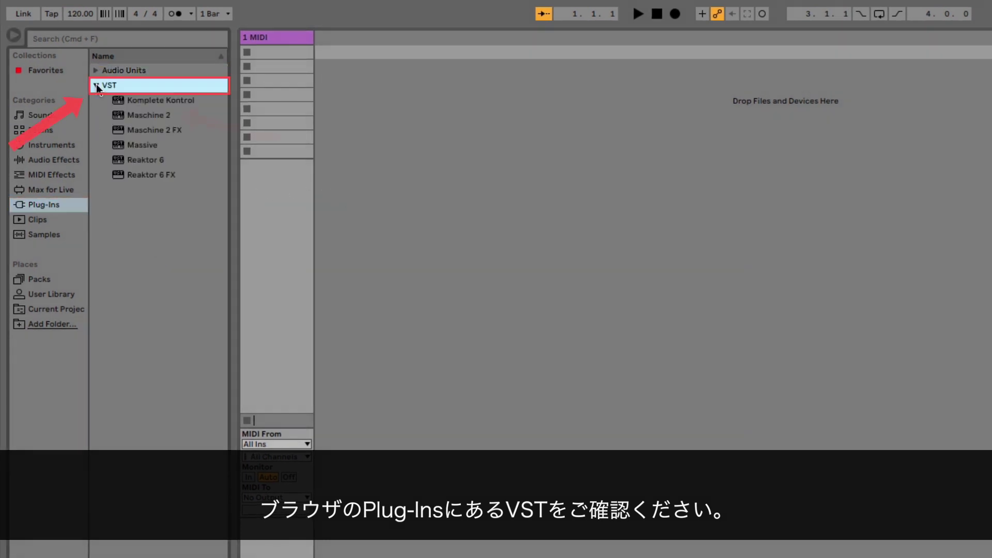
{"action": "mouse_move", "coordinate": [146, 115]}
{"action": "left_mouse_down"}
{"action": "mouse_move", "coordinate": [197, 102]}
{"action": "mouse_move", "coordinate": [283, 33]}
{"action": "left_mouse_up"}
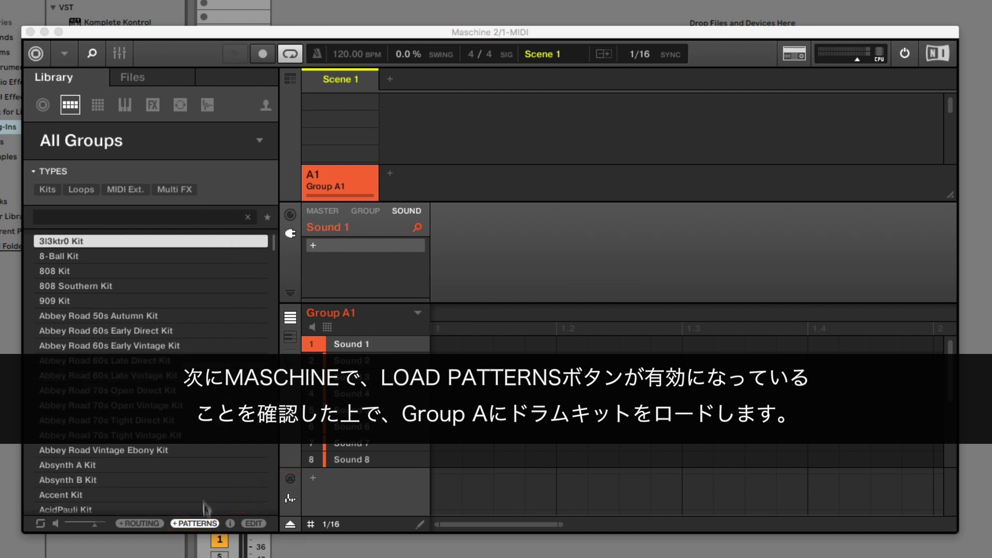
Step: Load the 8-Ball Kit into Group A1 and start playback to hear its pattern
{"action": "double_click", "coordinate": [166, 256]}
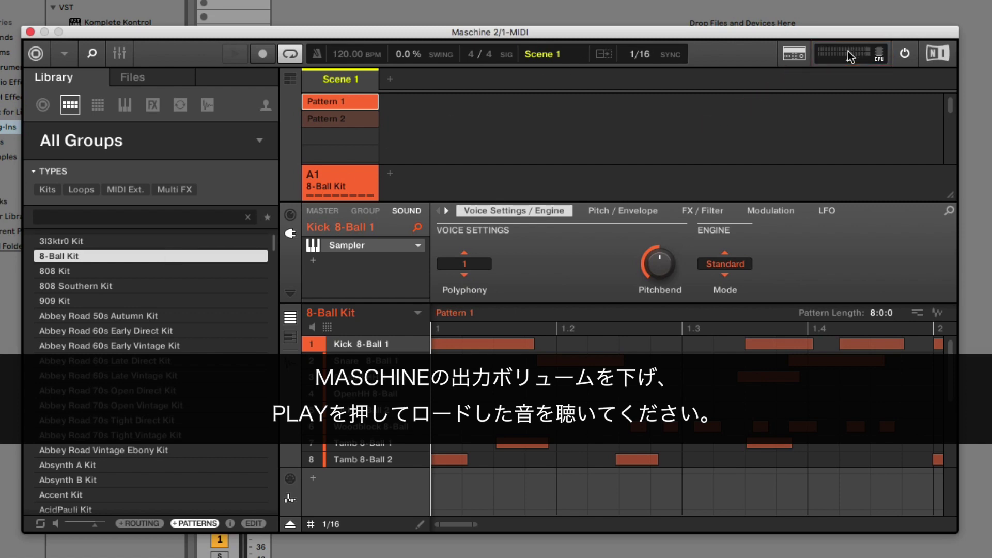
{"action": "key", "text": "space"}
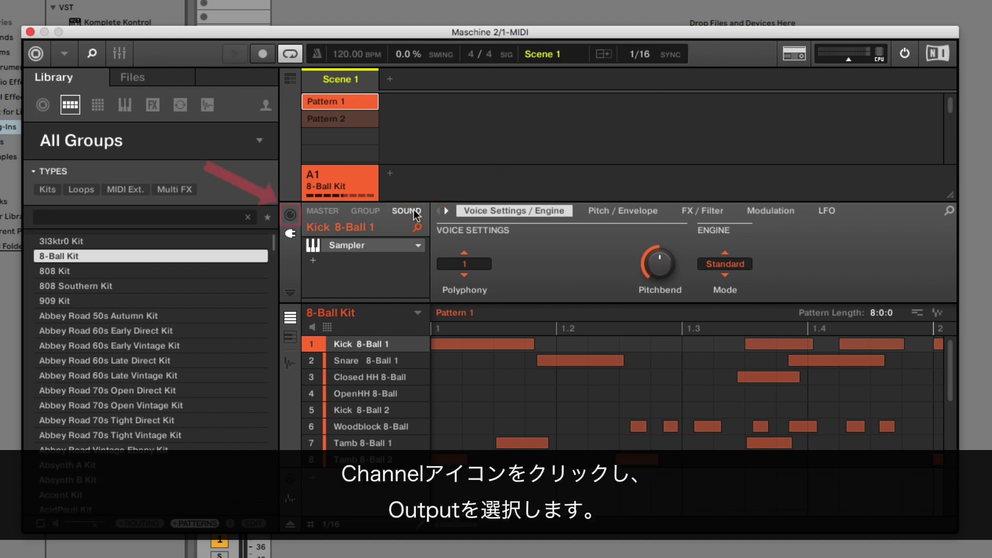
Step: Set Kick 8-Ball 1's Output audio destination to Ext. 1 instead of the group
{"action": "left_click", "coordinate": [291, 215]}
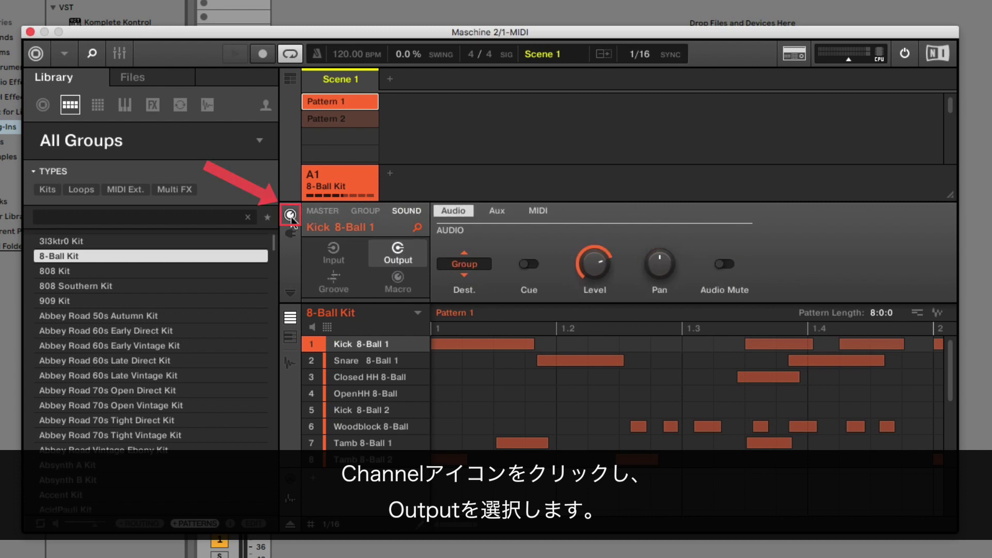
{"action": "left_click", "coordinate": [393, 254]}
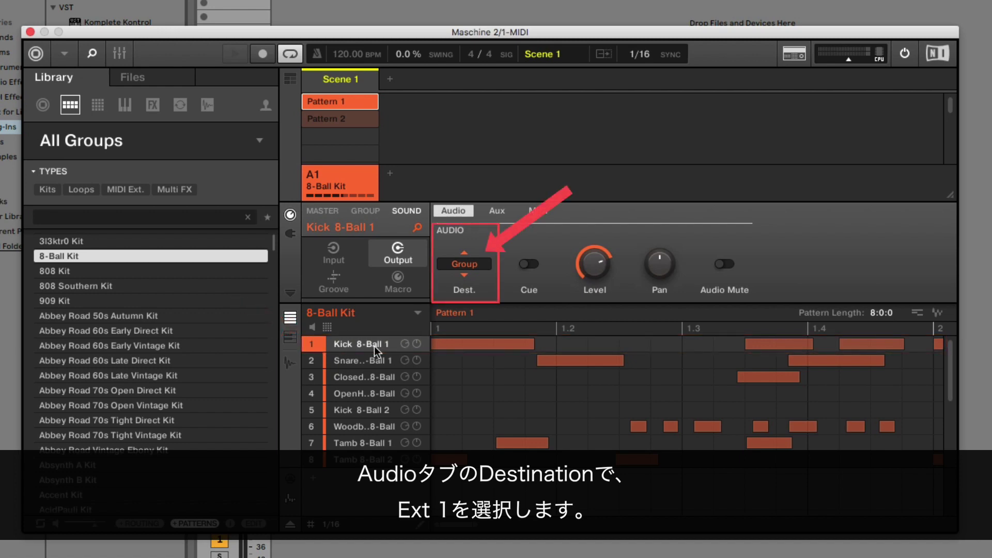
{"action": "left_click", "coordinate": [464, 264]}
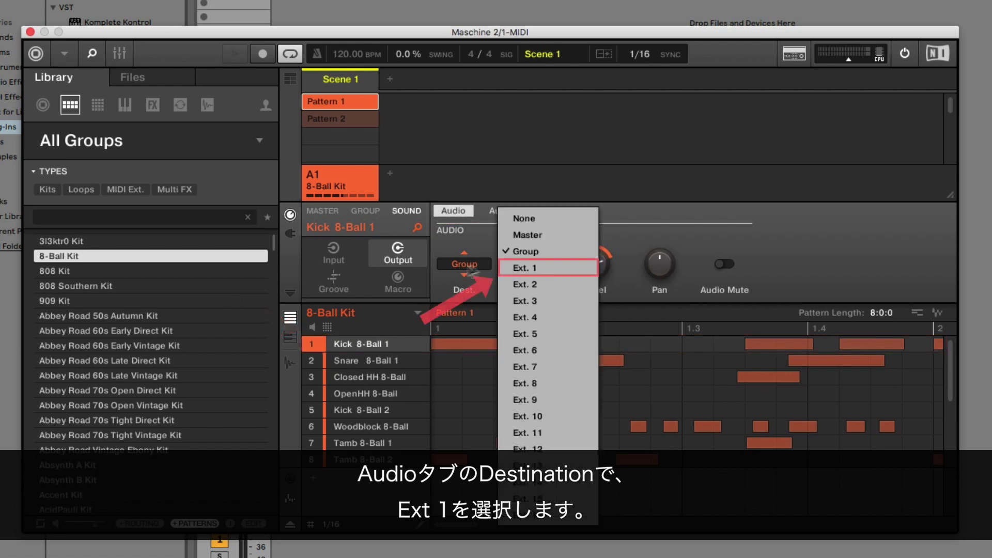
{"action": "left_click", "coordinate": [547, 269]}
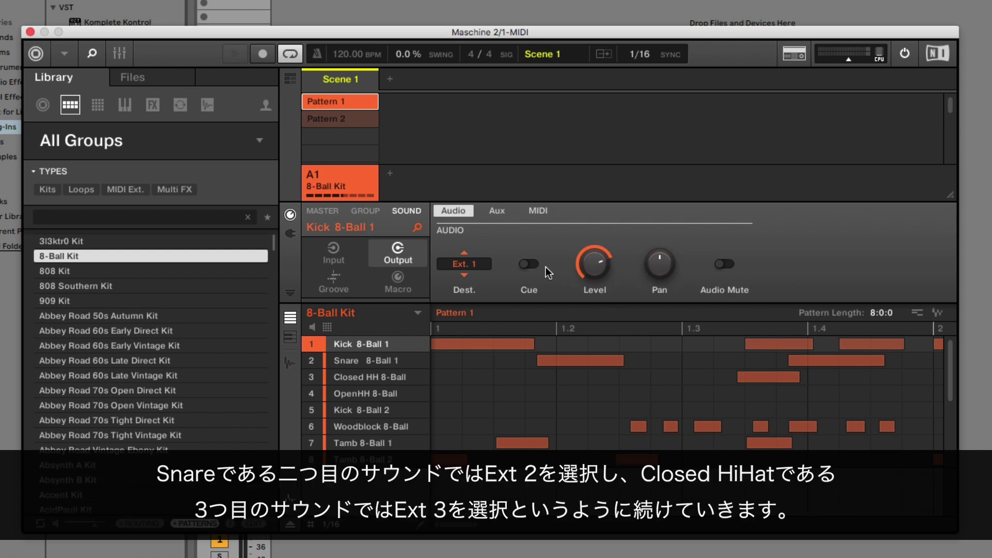
{"action": "left_click", "coordinate": [377, 359]}
Step: Route Snare, Closed HH, OpenHH through Synth and Lick to Ext. 2–16, then close Maschine
{"action": "left_click", "coordinate": [468, 266]}
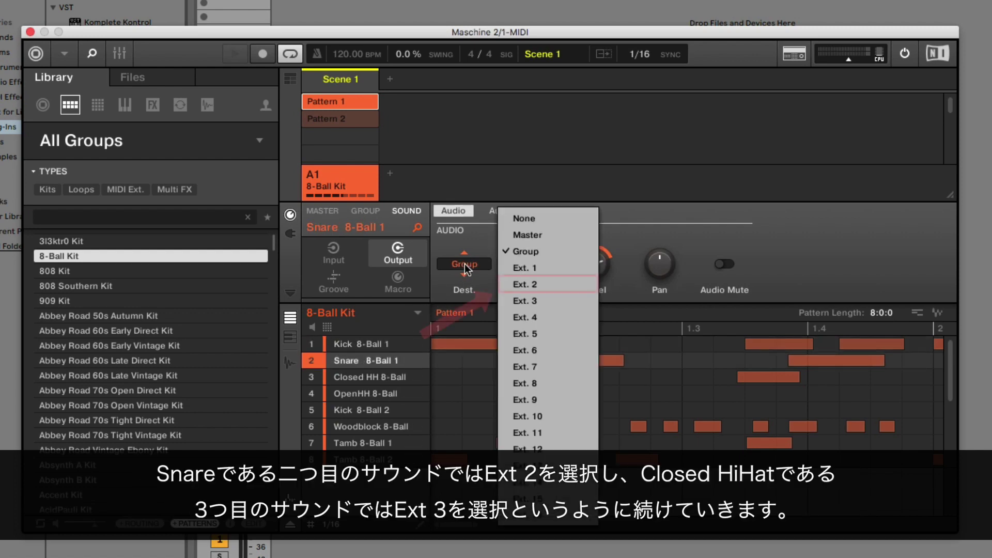
{"action": "left_click", "coordinate": [546, 285]}
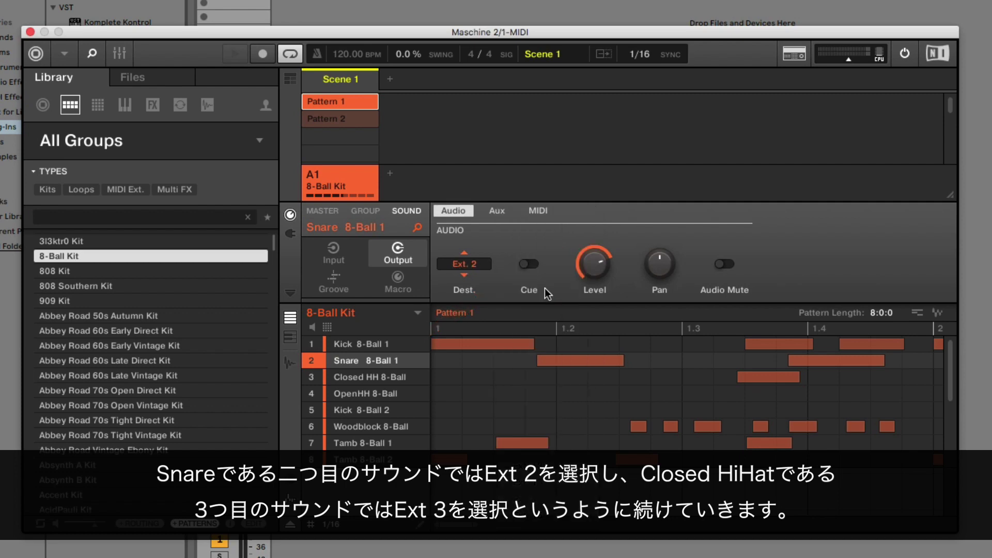
{"action": "left_click", "coordinate": [372, 372]}
{"action": "left_click", "coordinate": [468, 265]}
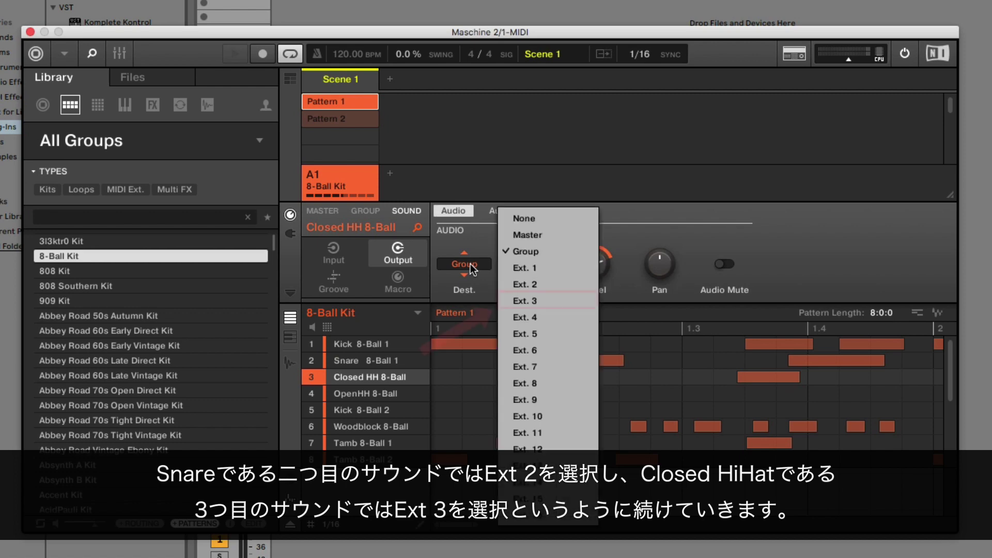
{"action": "left_click", "coordinate": [549, 301]}
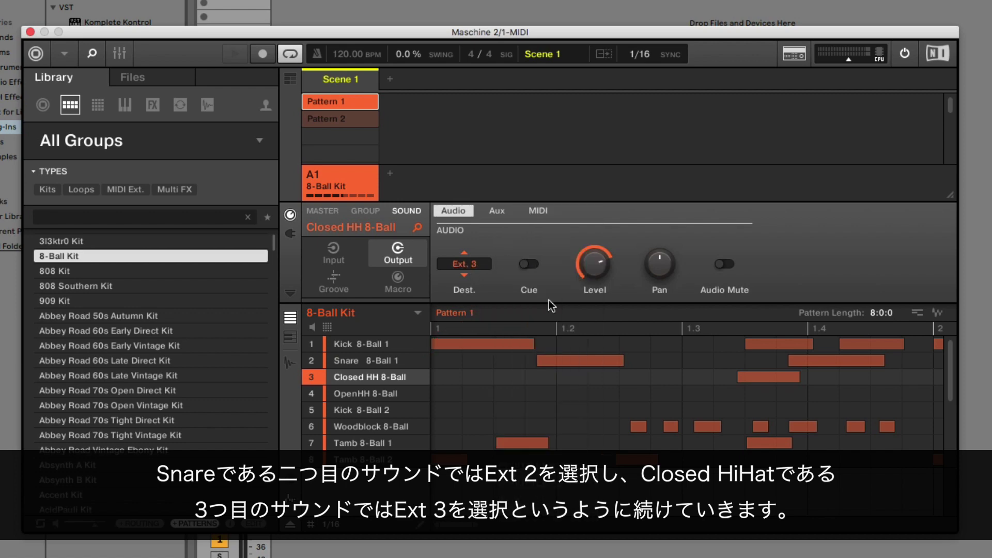
{"action": "left_click", "coordinate": [372, 393]}
{"action": "left_click", "coordinate": [467, 265]}
{"action": "left_click", "coordinate": [527, 318]}
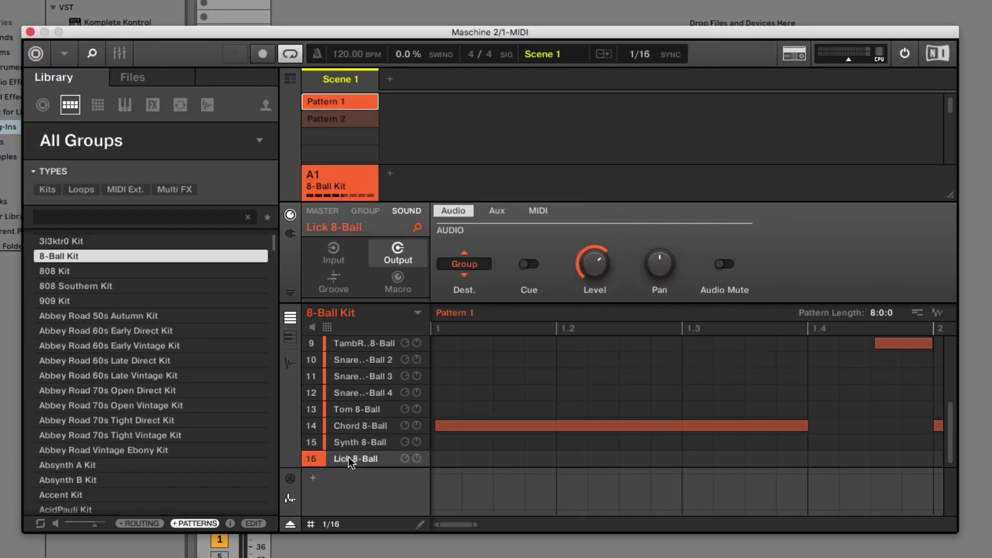
{"action": "left_click", "coordinate": [464, 264]}
{"action": "left_click", "coordinate": [548, 517]}
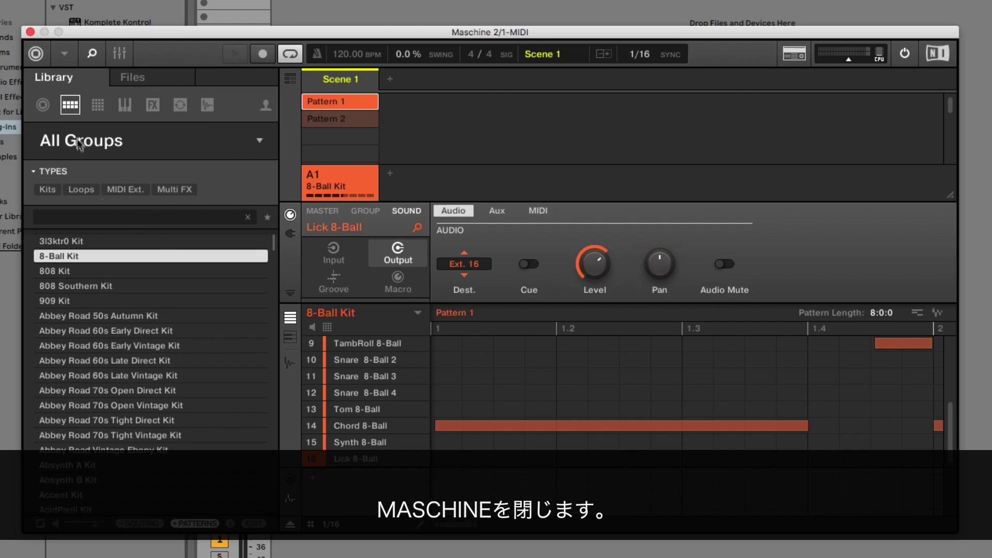
{"action": "left_click", "coordinate": [30, 33]}
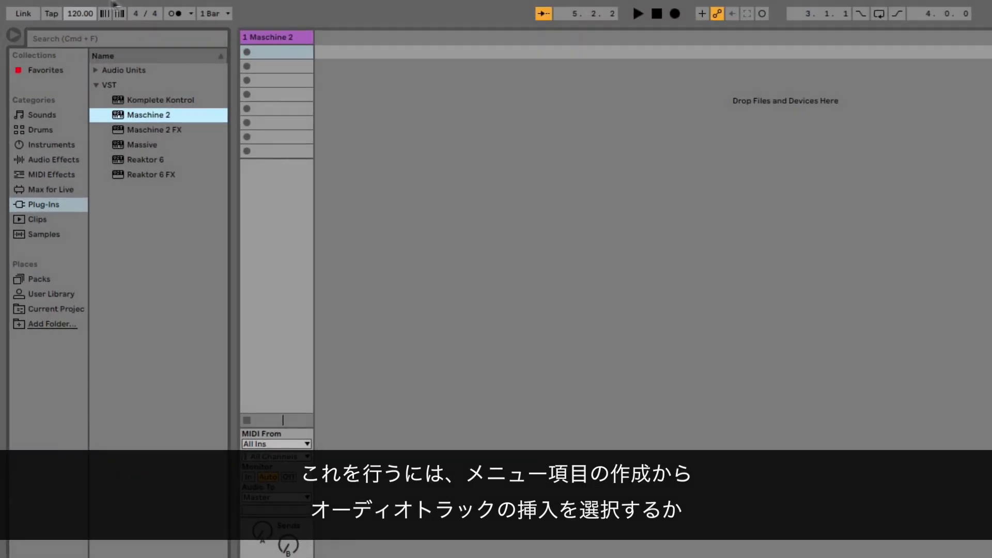
Step: Insert audio tracks via Create > Insert Audio Track and Cmd+T until 16 Audio exists
{"action": "mouse_move", "coordinate": [120, 3]}
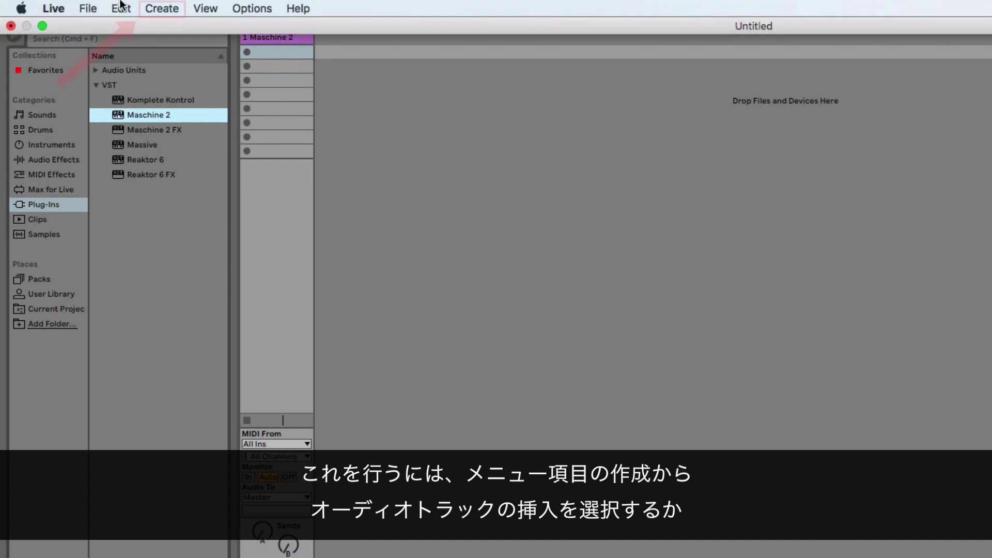
{"action": "left_click", "coordinate": [160, 9]}
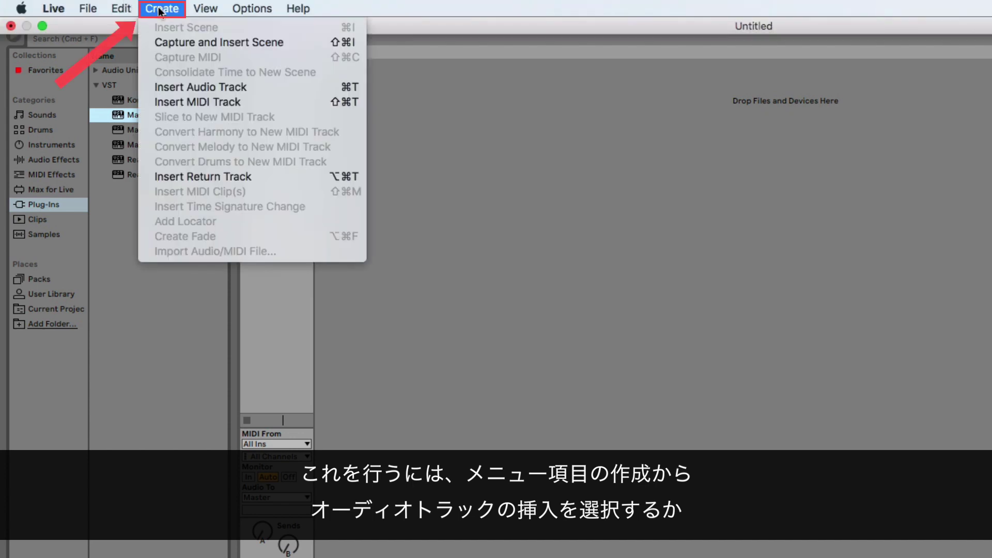
{"action": "left_click", "coordinate": [224, 83]}
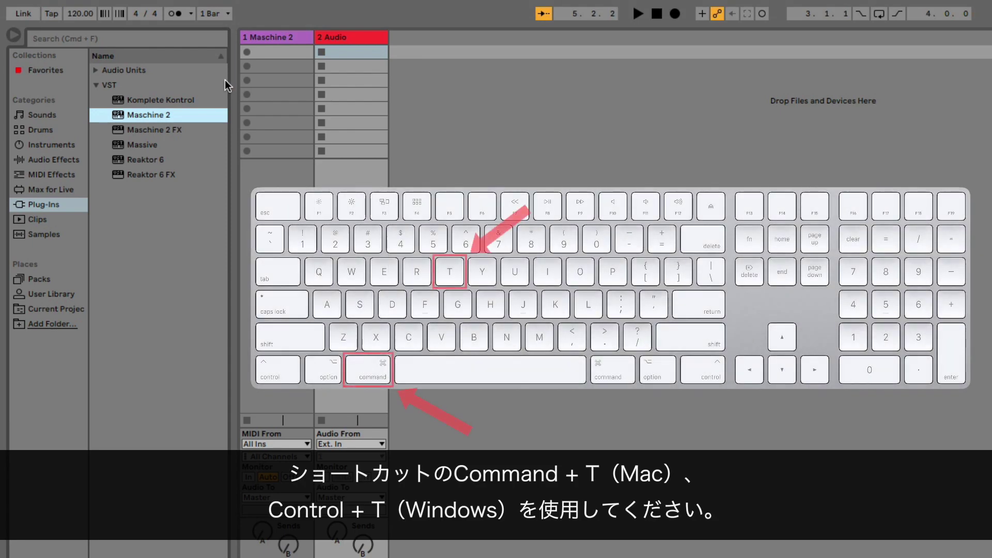
{"action": "key", "text": "super+t"}
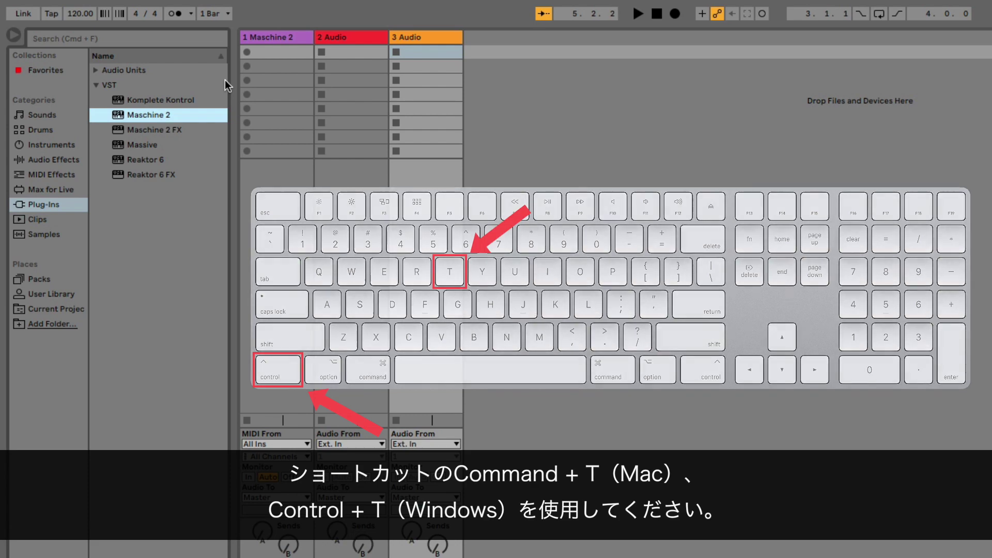
{"action": "key", "text": "super+t"}
{"action": "key", "text": "super+t"}
{"action": "key", "text": "super+t"}
{"action": "key", "text": "super+t"}
{"action": "key", "text": "super+t"}
{"action": "key", "text": "super+t"}
{"action": "key", "text": "super+t"}
{"action": "key", "text": "super+t"}
{"action": "key", "text": "super+t"}
{"action": "key", "text": "super+t"}
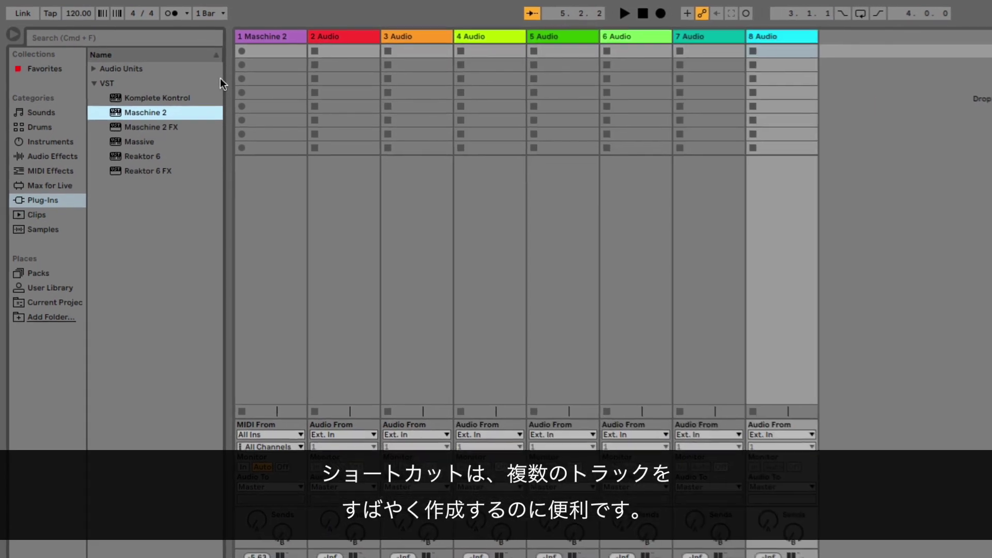
{"action": "key", "text": "super+t"}
{"action": "key", "text": "super+t"}
{"action": "key", "text": "super+t"}
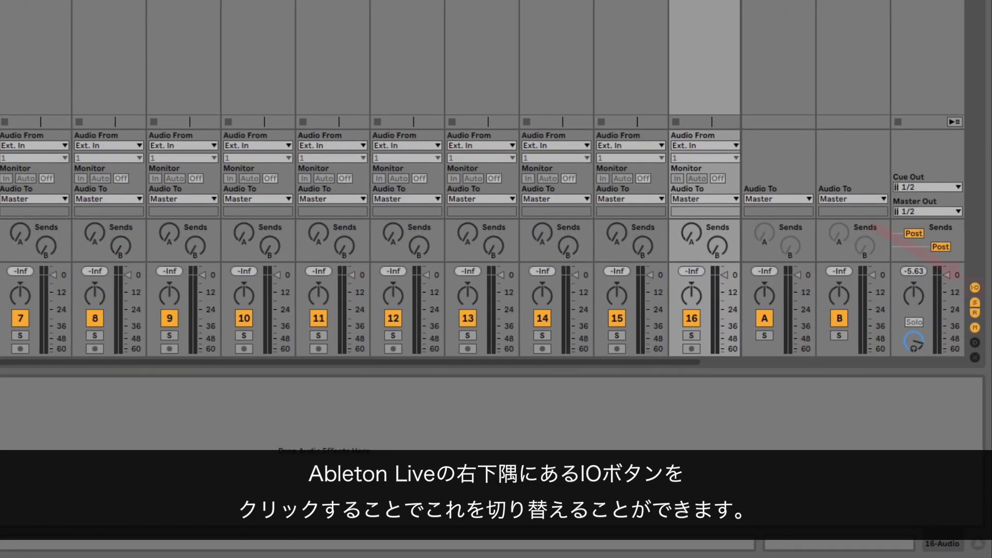
{"action": "left_click", "coordinate": [975, 287]}
Step: Set track 2 Audio From to 1-Maschine 2 with input channel Maschine Out 2
{"action": "left_click", "coordinate": [975, 287]}
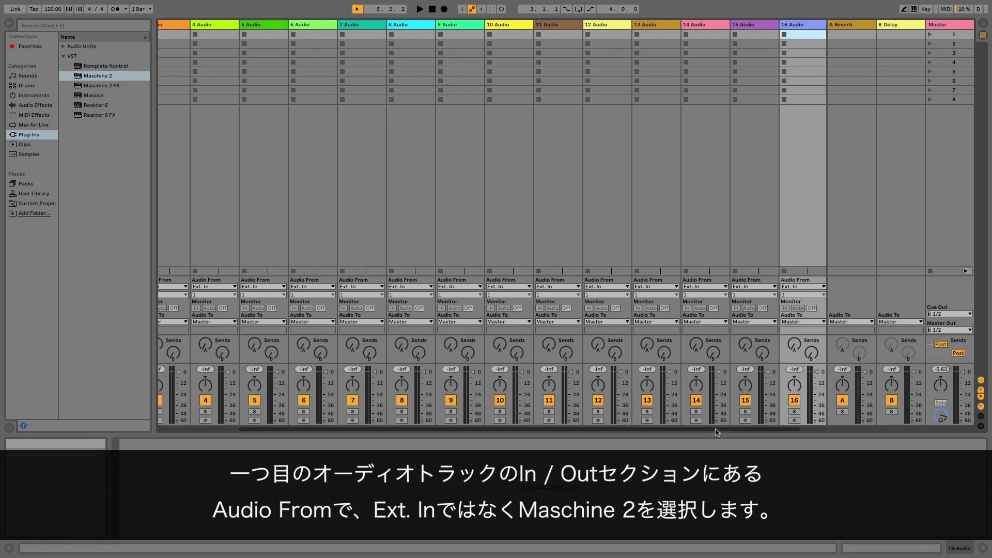
{"action": "scroll", "coordinate": [492, 228], "scroll_direction": "left", "scroll_amount": 5}
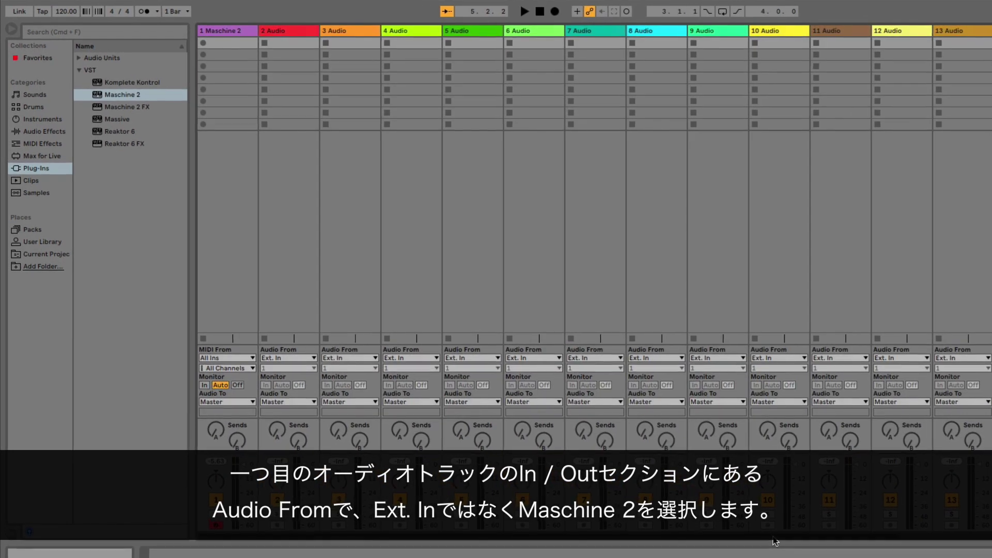
{"action": "left_click", "coordinate": [309, 359]}
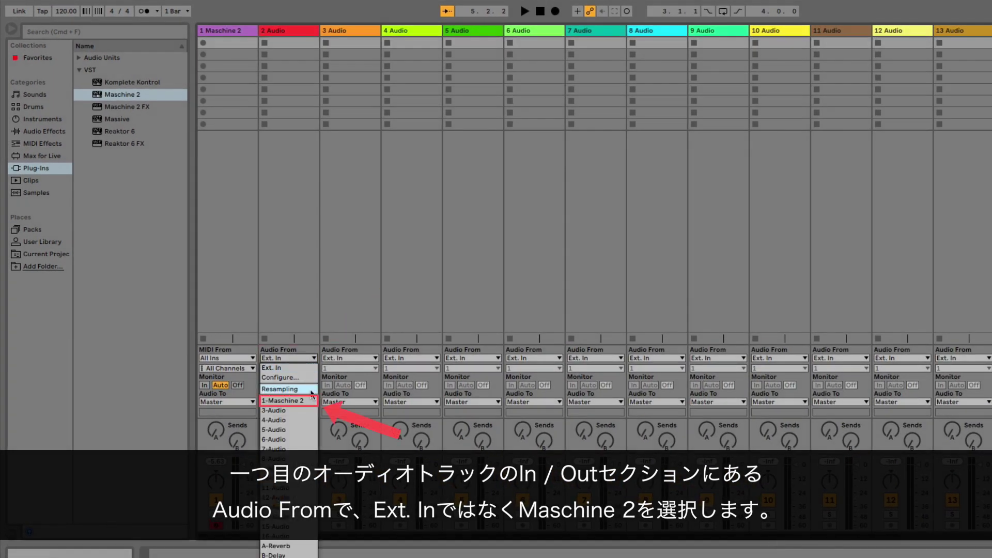
{"action": "left_click", "coordinate": [290, 401]}
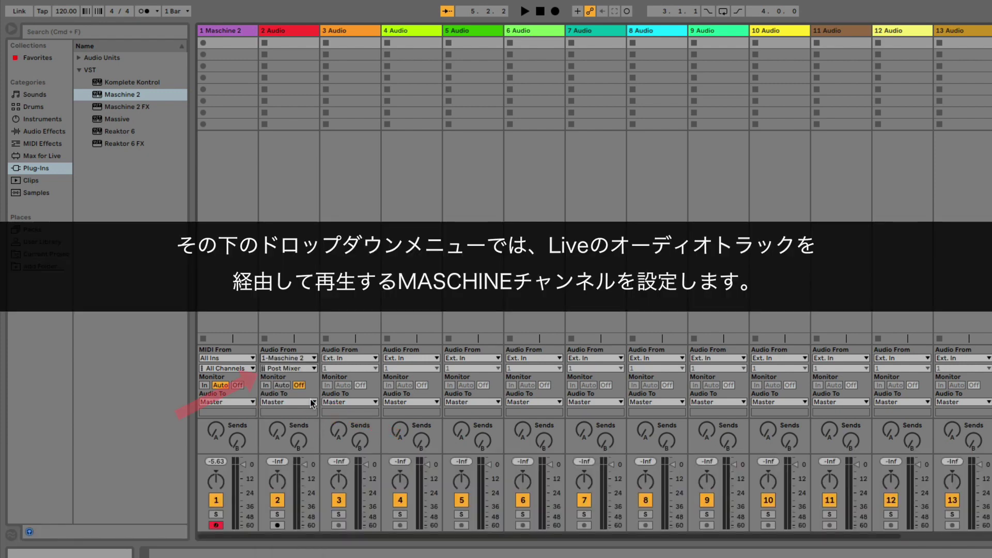
{"action": "left_click", "coordinate": [310, 368]}
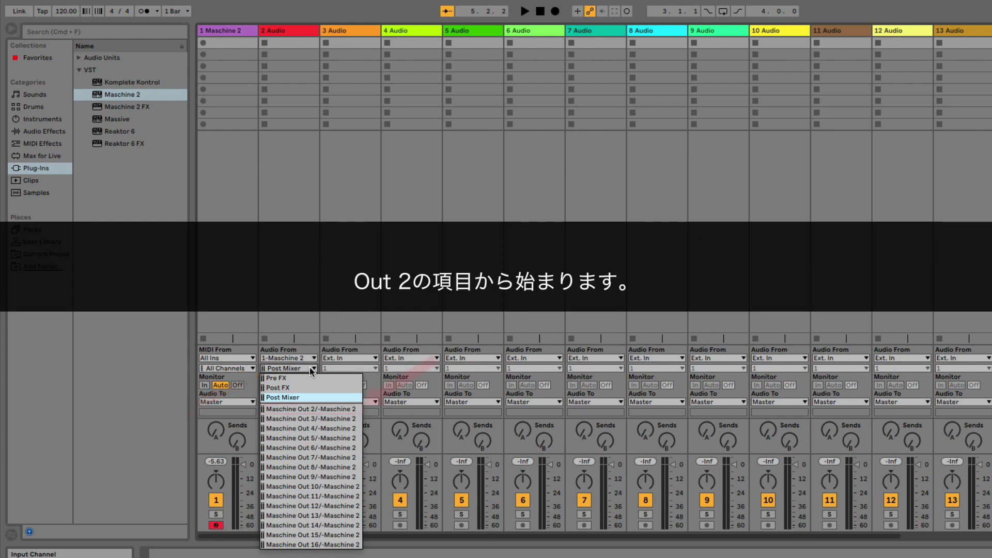
{"action": "left_click", "coordinate": [318, 409]}
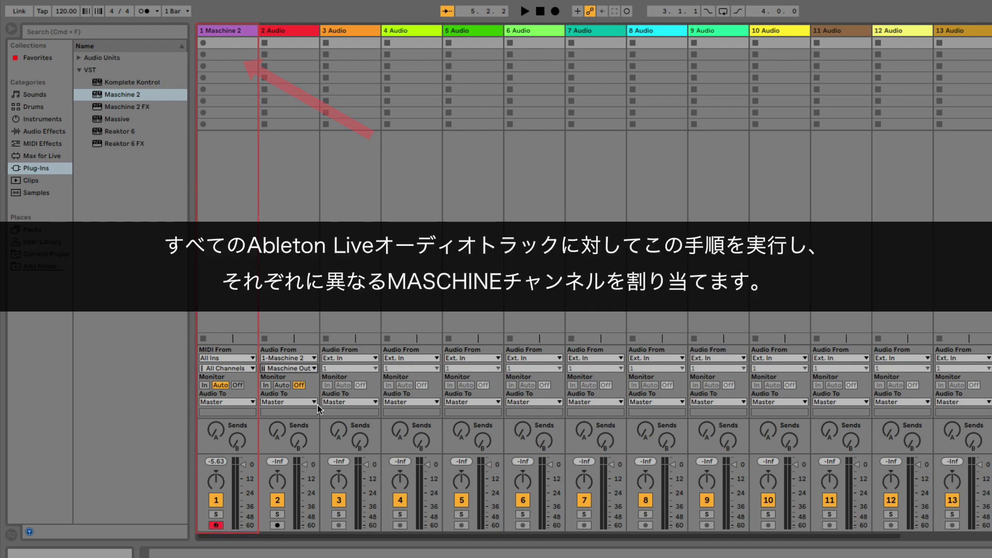
Step: Set tracks 3, 4 through 16 to 1-Maschine 2, each on its own Maschine Out up to 16
{"action": "left_click", "coordinate": [375, 359]}
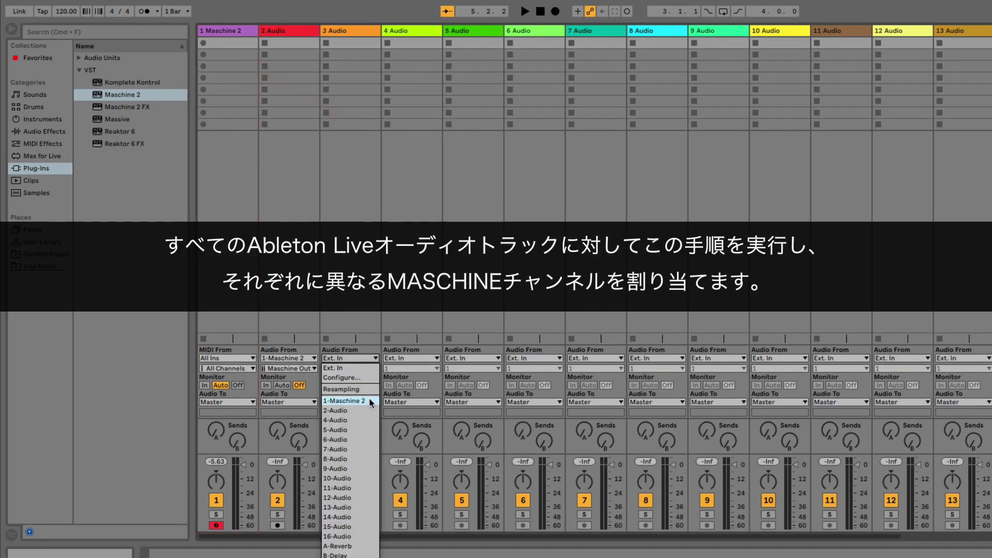
{"action": "left_click", "coordinate": [369, 398]}
{"action": "left_click", "coordinate": [373, 369]}
{"action": "left_click", "coordinate": [372, 419]}
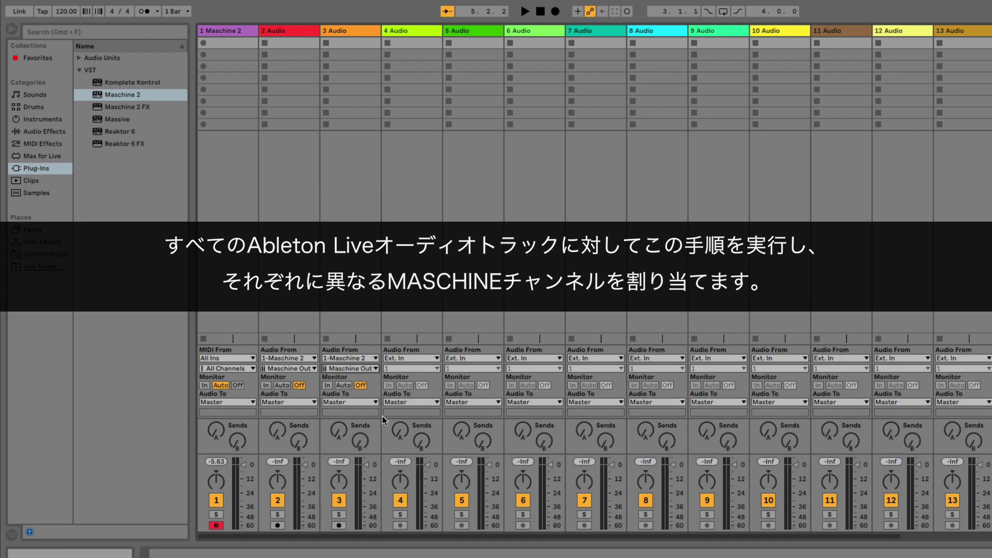
{"action": "left_click", "coordinate": [435, 359]}
{"action": "left_click", "coordinate": [431, 398]}
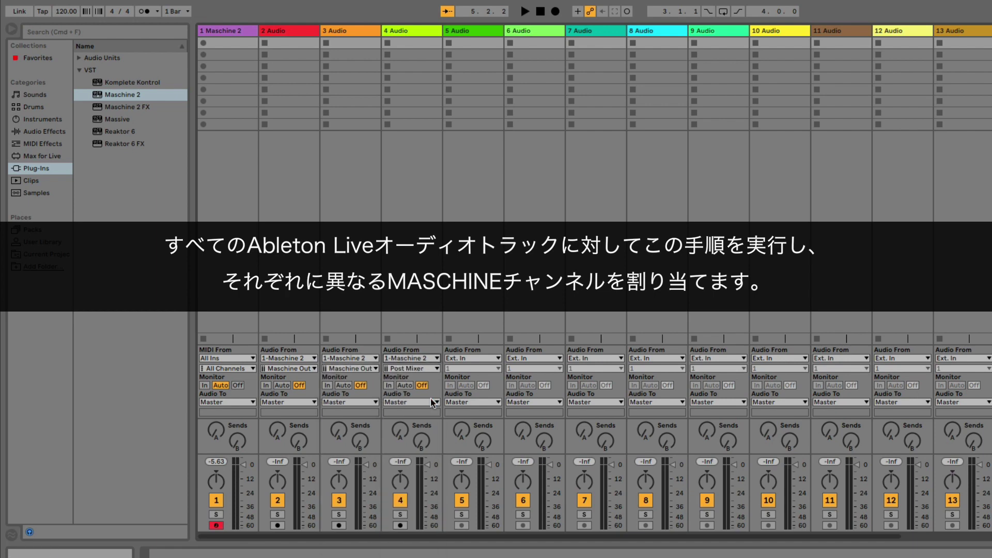
{"action": "left_click", "coordinate": [436, 370]}
{"action": "left_click", "coordinate": [437, 428]}
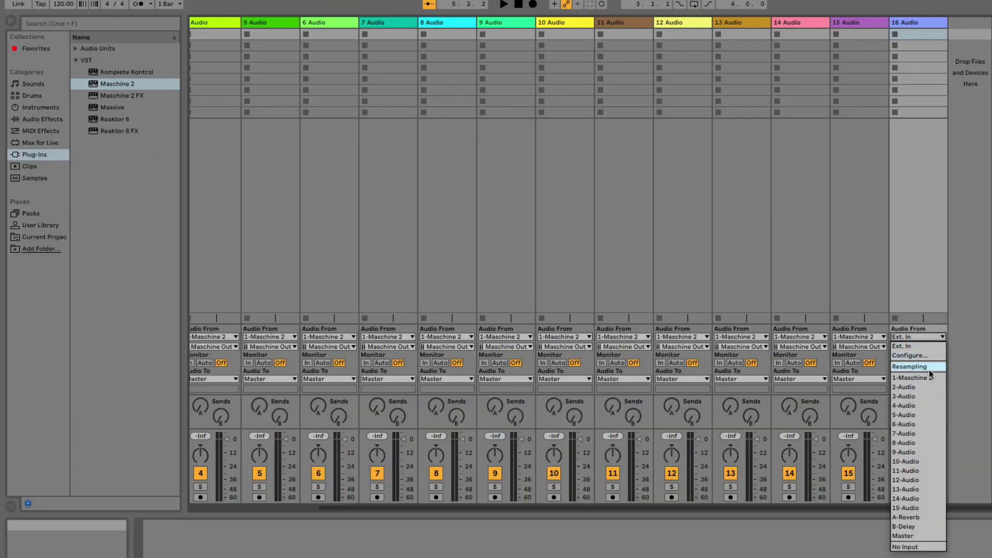
{"action": "left_click", "coordinate": [931, 375]}
{"action": "left_click", "coordinate": [937, 351]}
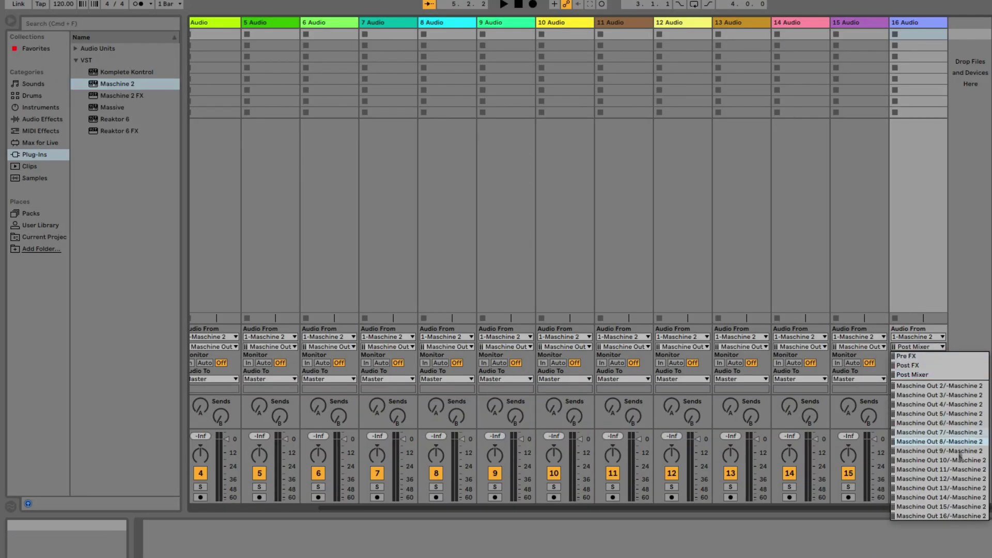
{"action": "left_click", "coordinate": [960, 515]}
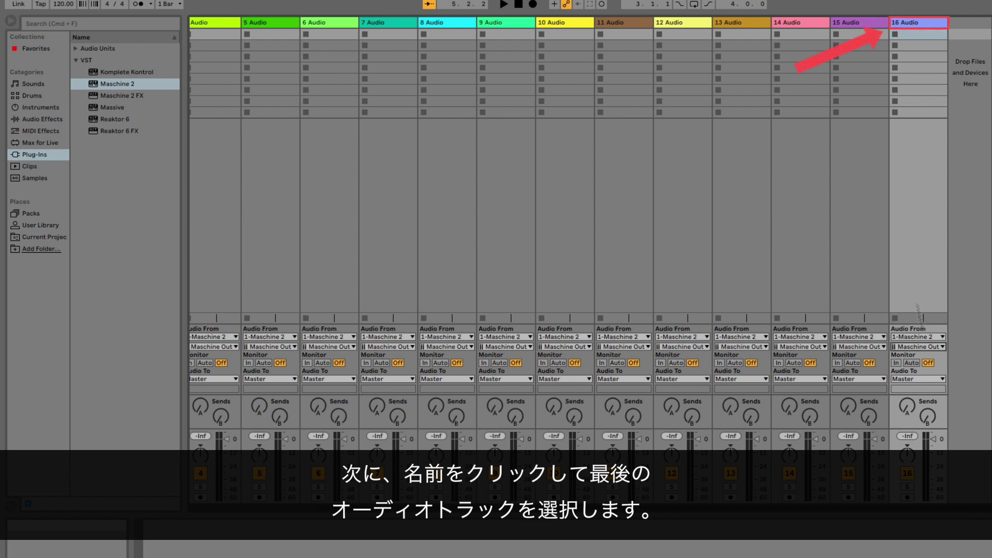
Step: Select the audio tracks through 16 Audio, excluding the Maschine 2 MIDI track, and set Monitor to In
{"action": "left_click", "coordinate": [912, 24]}
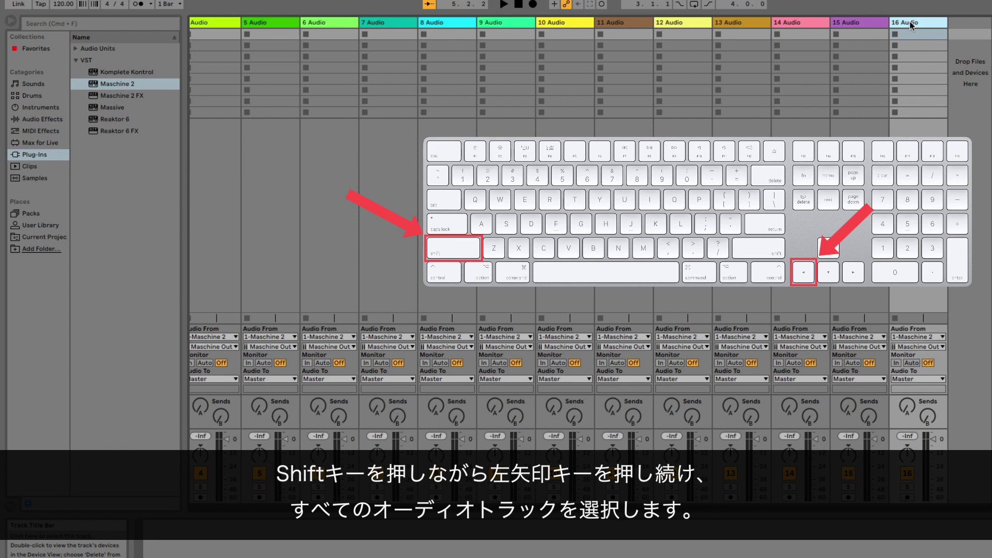
{"action": "key", "text": "shift+Left"}
{"action": "key", "text": "shift+Left"}
{"action": "key", "text": "shift+Left"}
{"action": "key", "text": "shift+Left"}
{"action": "key", "text": "shift+Left"}
{"action": "key", "text": "shift+Left"}
{"action": "key", "text": "shift+Left"}
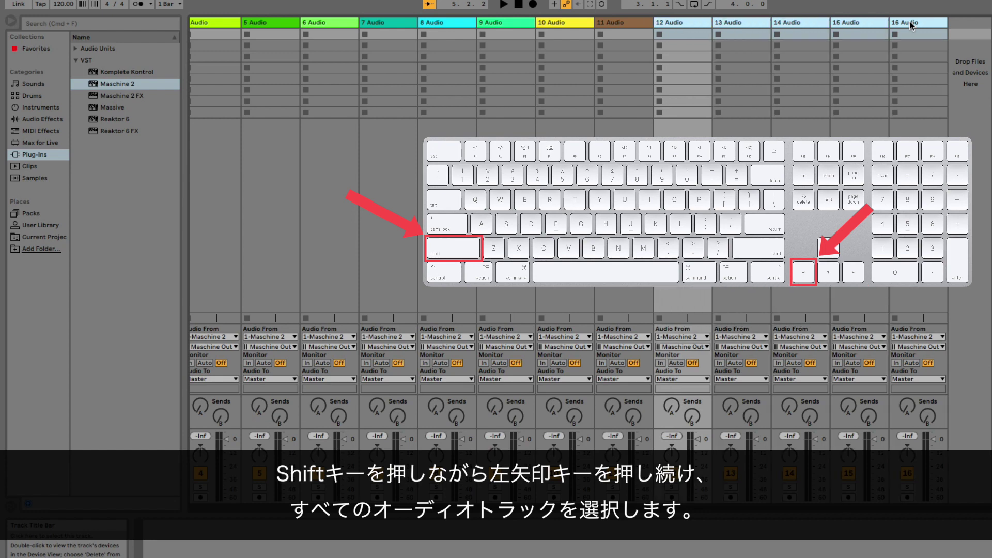
{"action": "key", "text": "shift+Left"}
{"action": "key", "text": "shift+Left"}
{"action": "key", "text": "shift+Left"}
{"action": "key", "text": "shift+Left"}
{"action": "key", "text": "shift+Left"}
{"action": "key", "text": "shift+Left"}
{"action": "key", "text": "shift+Left"}
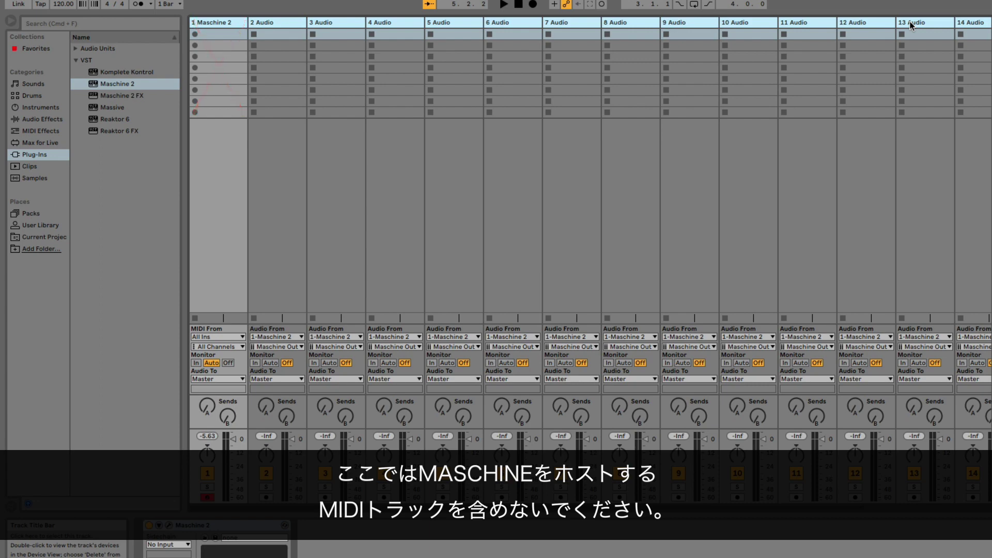
{"action": "key", "text": "shift+Right"}
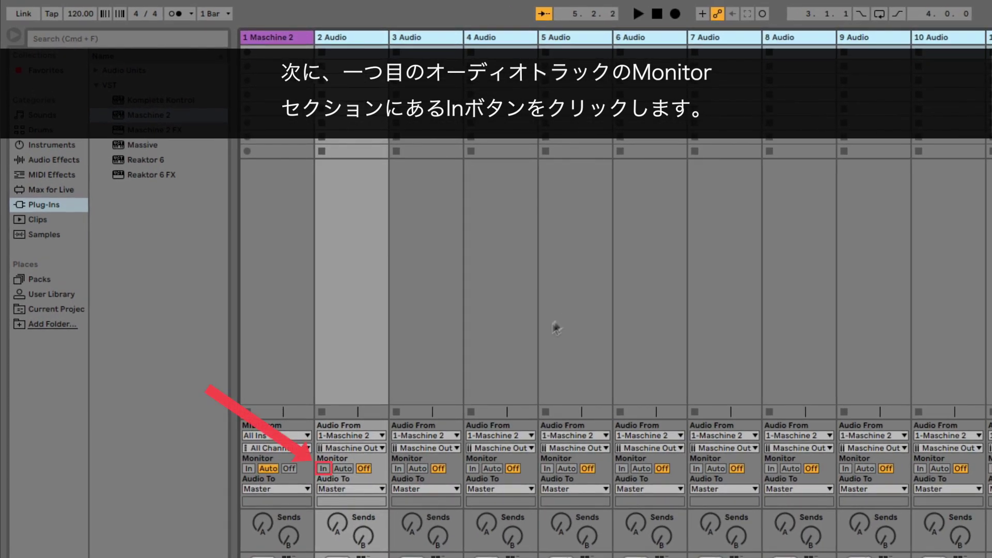
{"action": "left_click", "coordinate": [325, 469]}
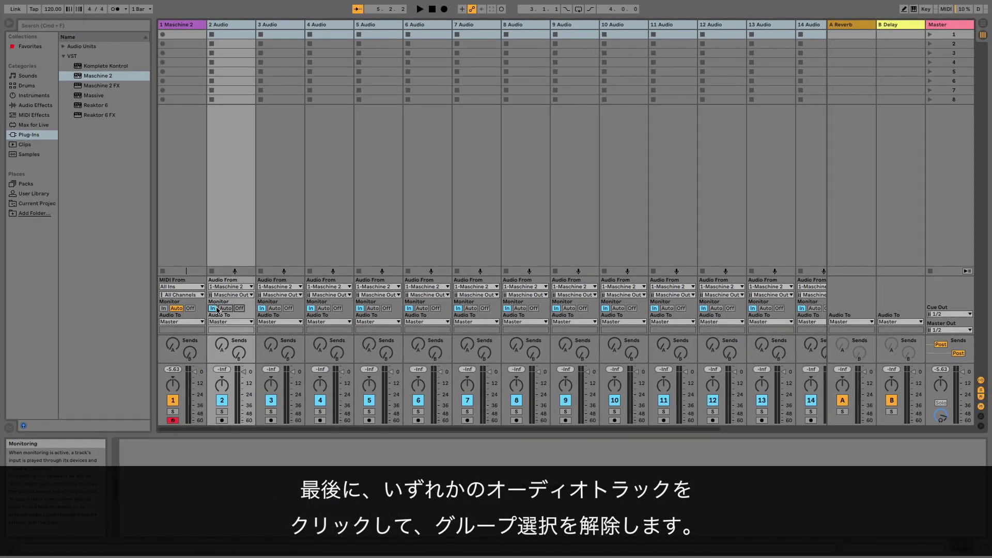
Step: Select a single audio track to end the grouped multi-track selection
{"action": "left_click", "coordinate": [275, 237]}
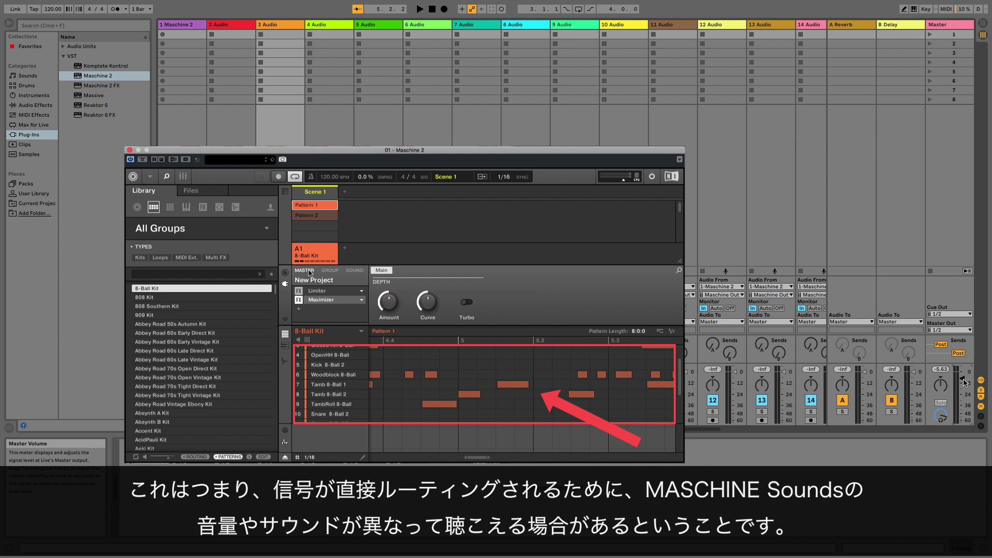
Step: Play the set, then solo the 2 Audio track to hear it alone
{"action": "left_click", "coordinate": [420, 9]}
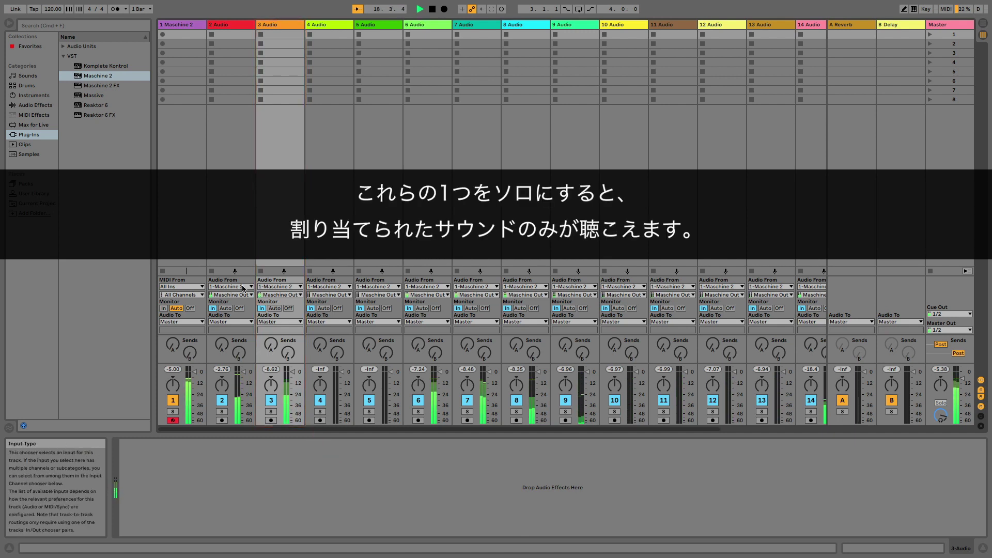
{"action": "left_click", "coordinate": [222, 412]}
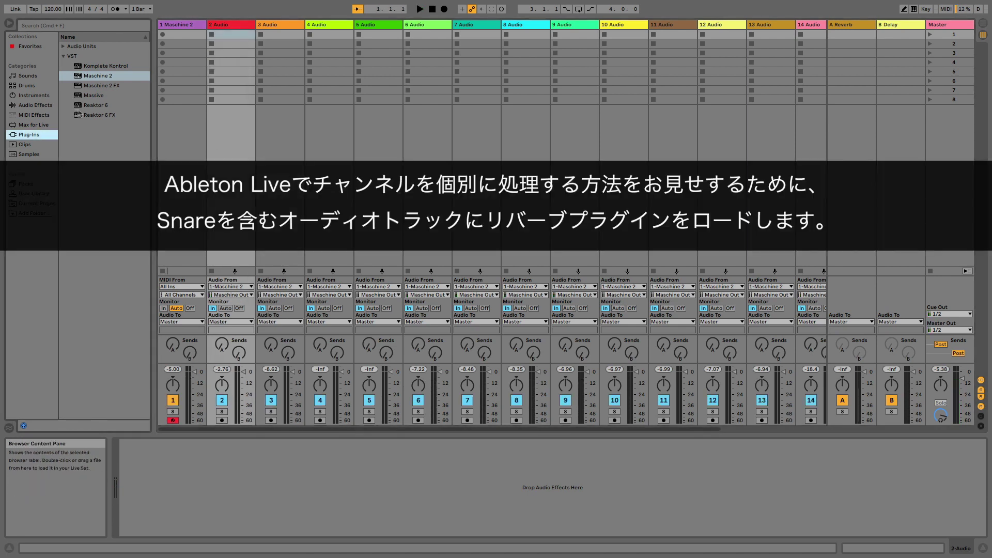
Step: Add a Reverb from Audio Effects to the 2 Audio track and raise its Decay Time to 5.96 s
{"action": "left_click", "coordinate": [36, 106]}
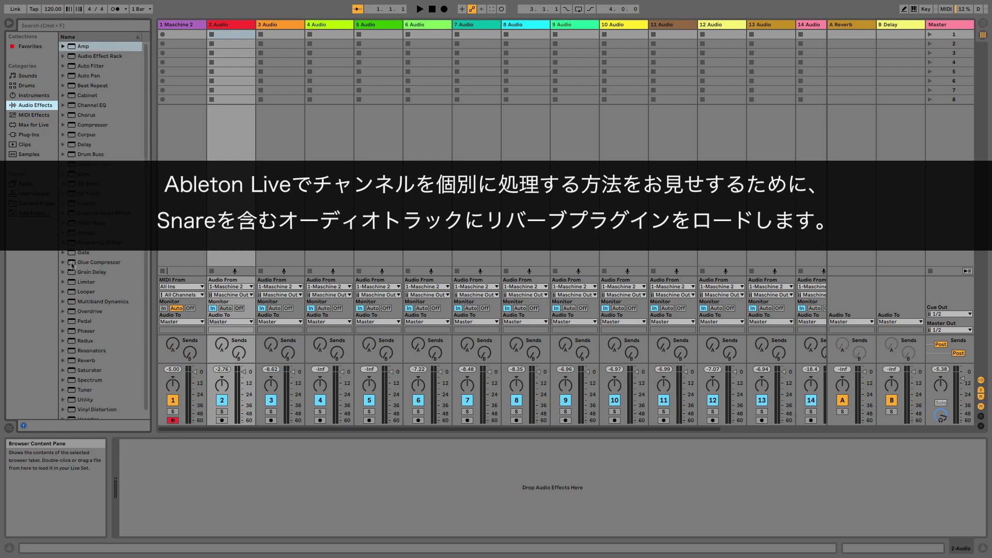
{"action": "left_click", "coordinate": [100, 363]}
{"action": "left_click_drag", "start_coordinate": [100, 367], "coordinate": [236, 142]}
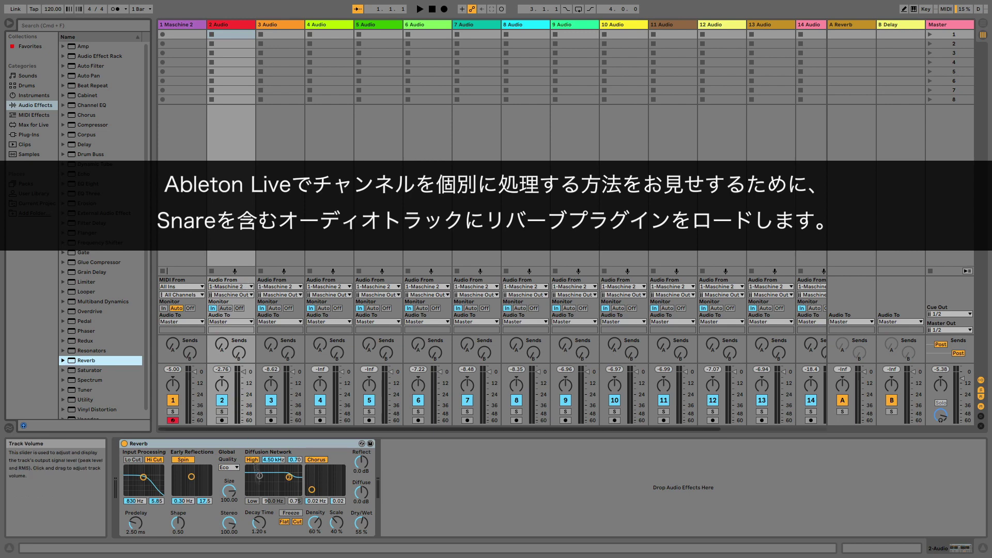
{"action": "left_click_drag", "start_coordinate": [259, 523], "coordinate": [259, 509]}
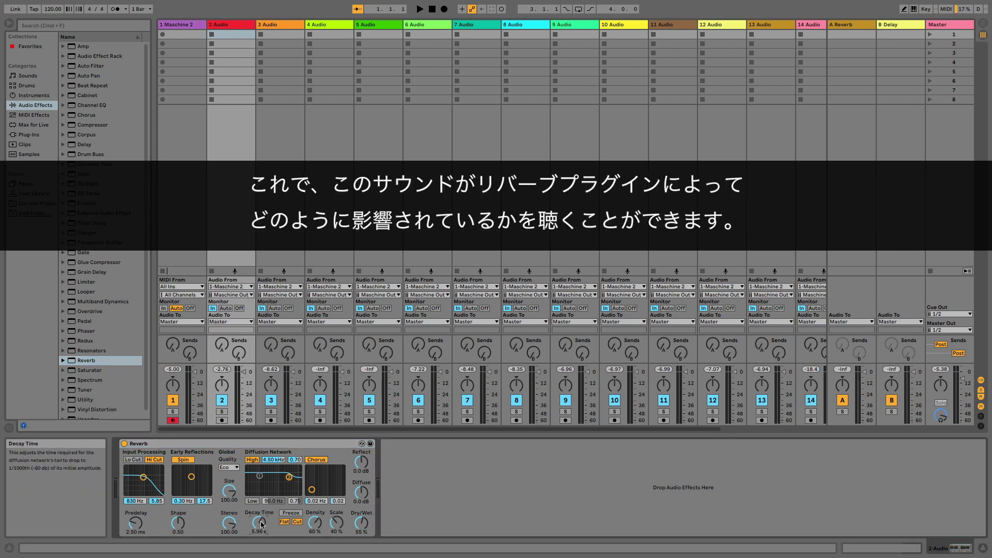
Step: Play the session and bypass the Reverb, then re-enable it to compare dry and wet sound
{"action": "key", "text": "space"}
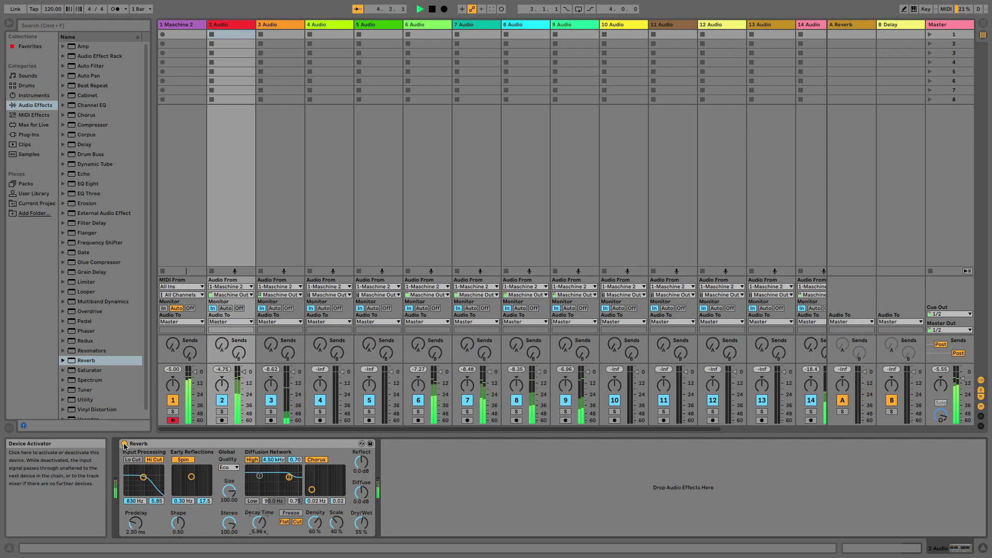
{"action": "left_click", "coordinate": [124, 445]}
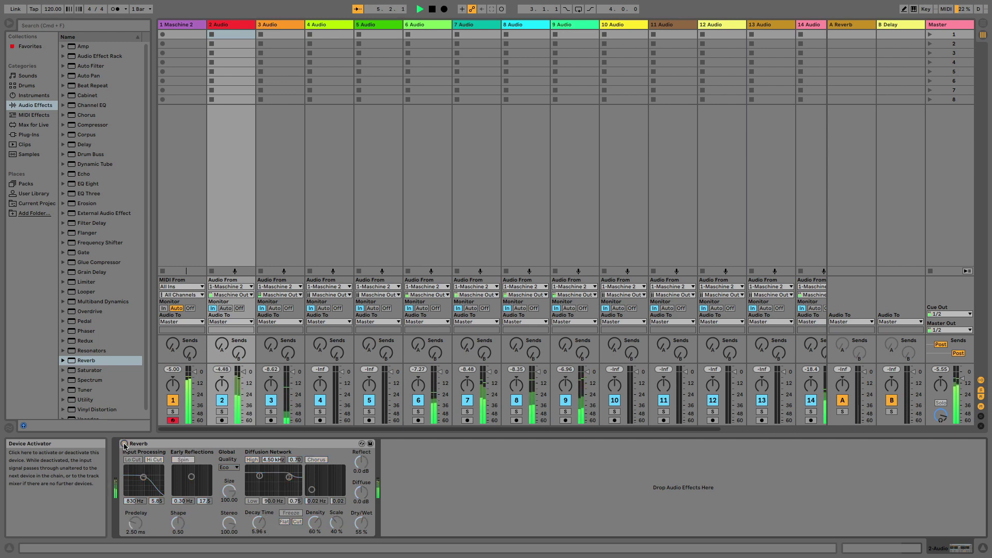
{"action": "left_click", "coordinate": [124, 444]}
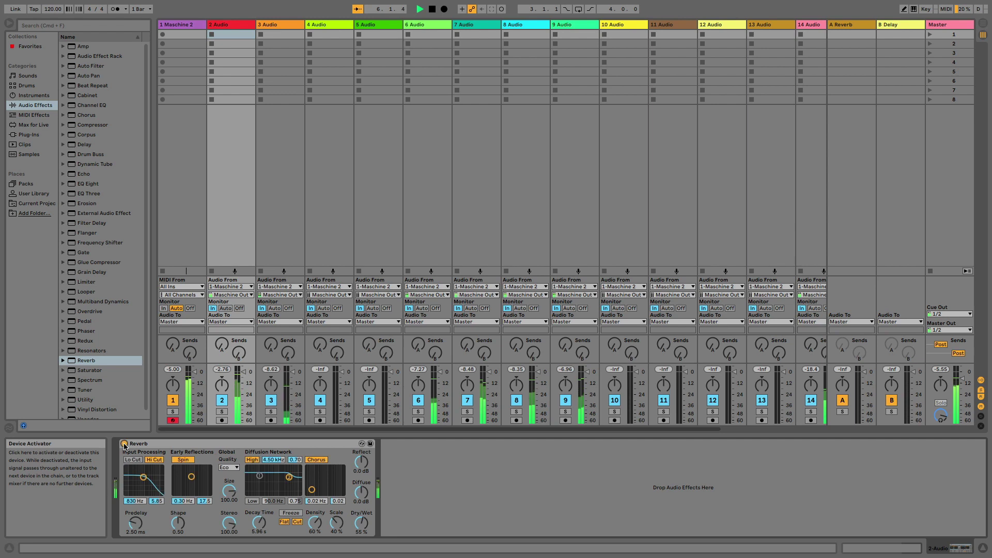